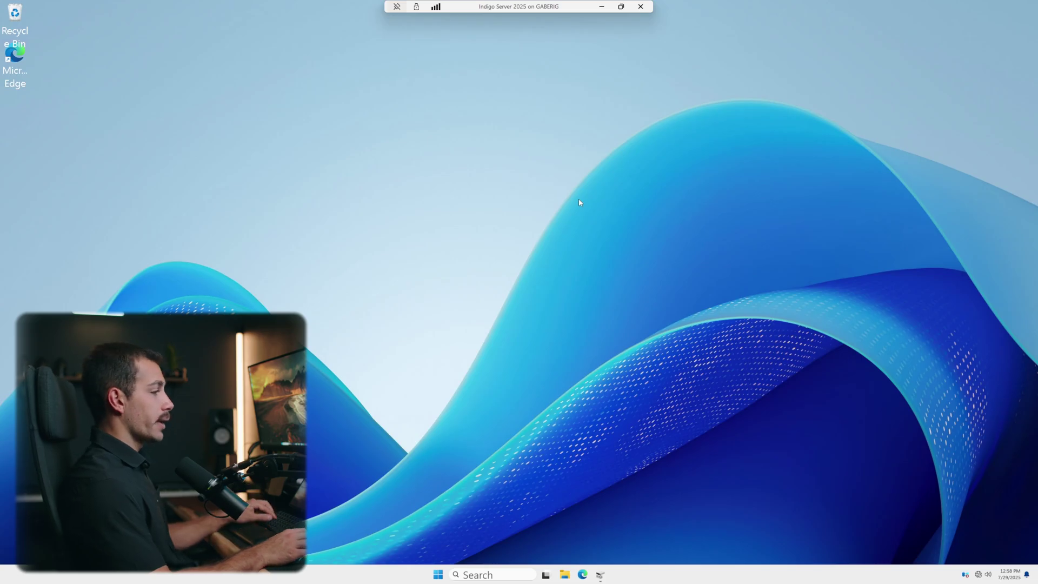
# Step: Start Server Manager, dismiss the Azure Arc popup, and launch Windows Server Backup from Tools
pyautogui.press('super')
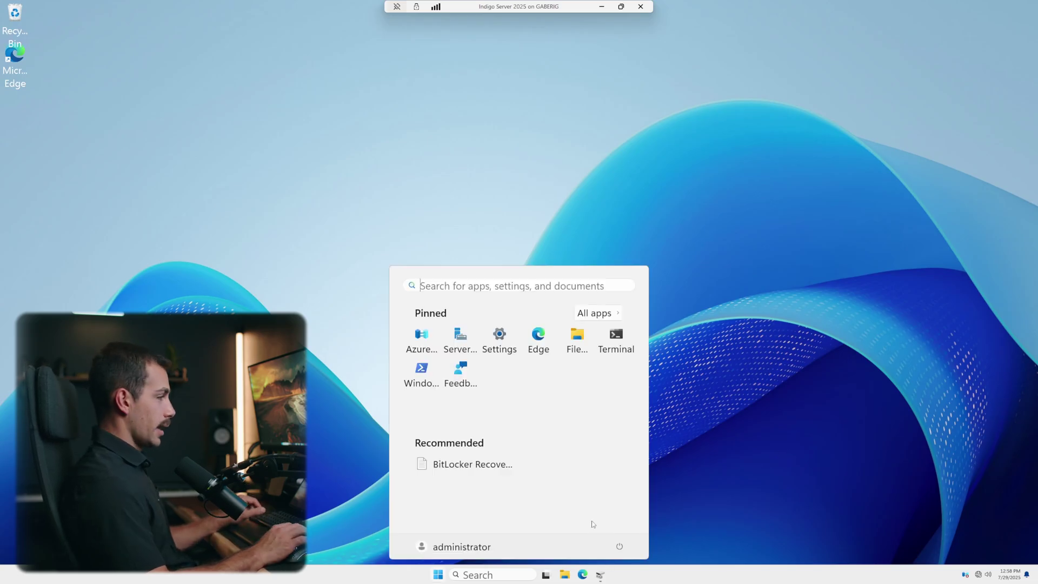
pyautogui.click(464, 341)
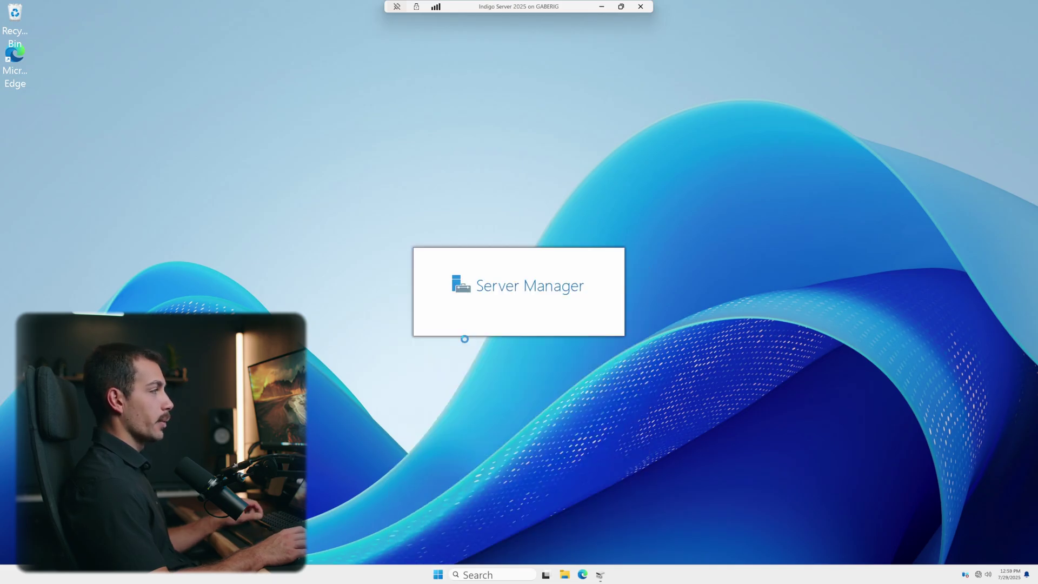
pyautogui.click(205, 23)
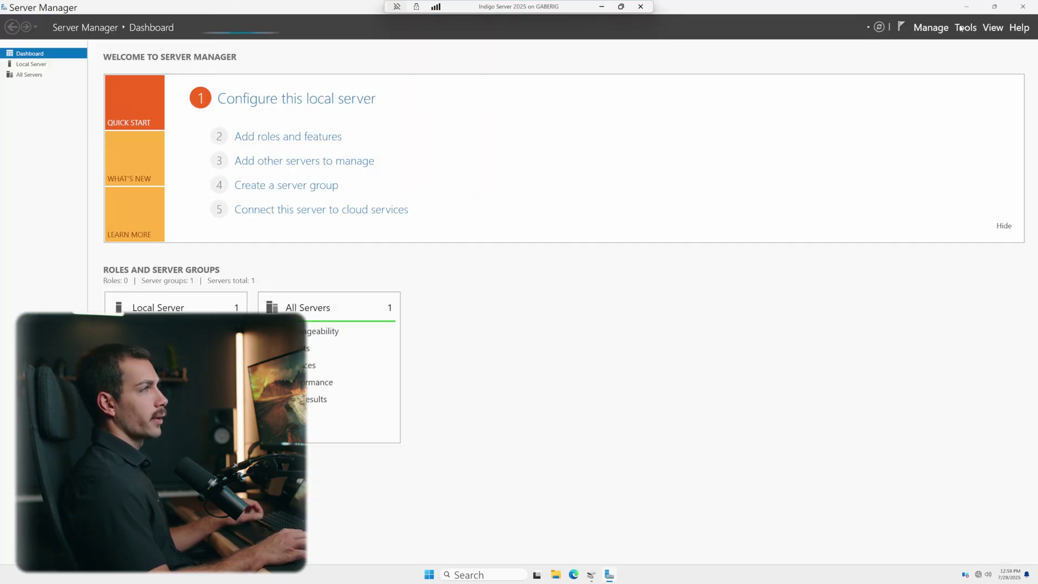
pyautogui.click(965, 28)
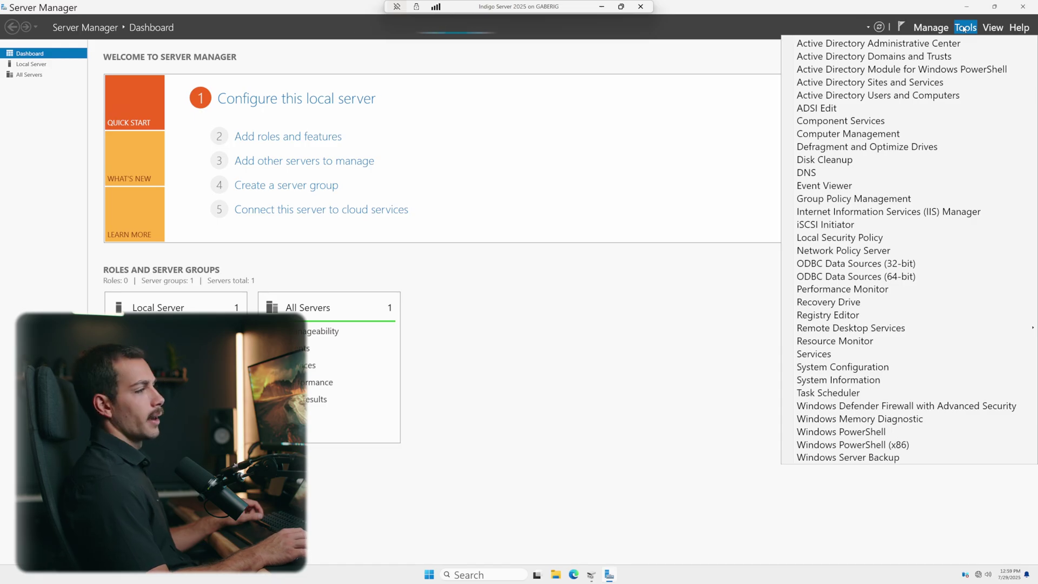
pyautogui.click(876, 461)
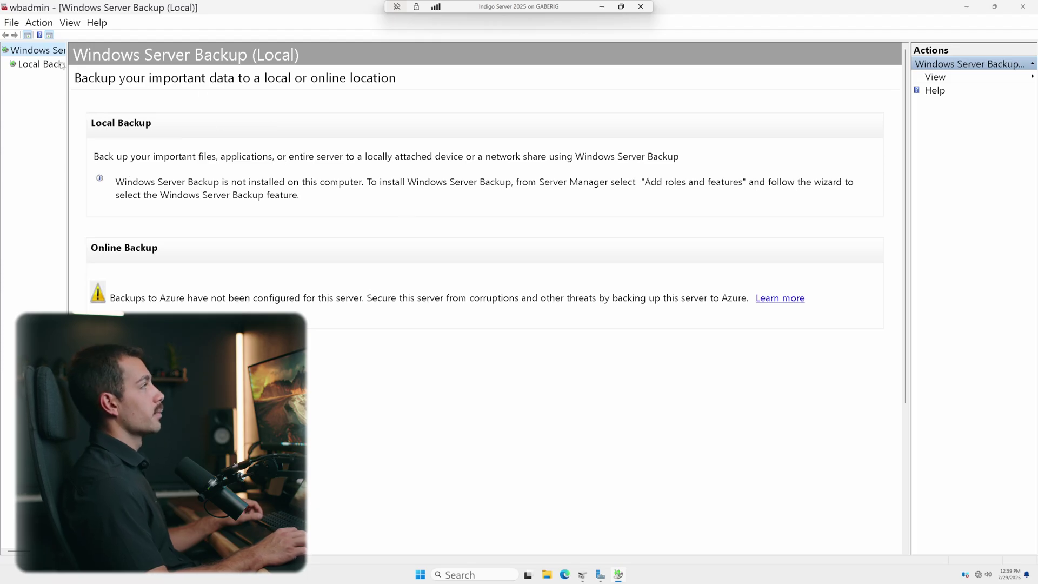
# Step: Widen the navigation and actions panes and browse the Local Backup node and its options
pyautogui.moveTo(68, 103); pyautogui.dragTo(159, 103)
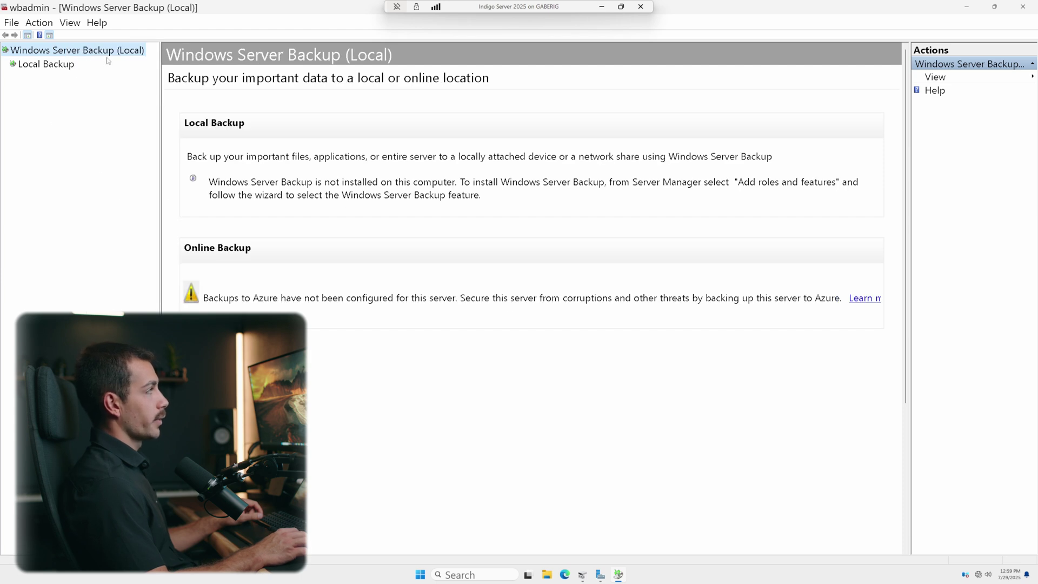
pyautogui.click(65, 66)
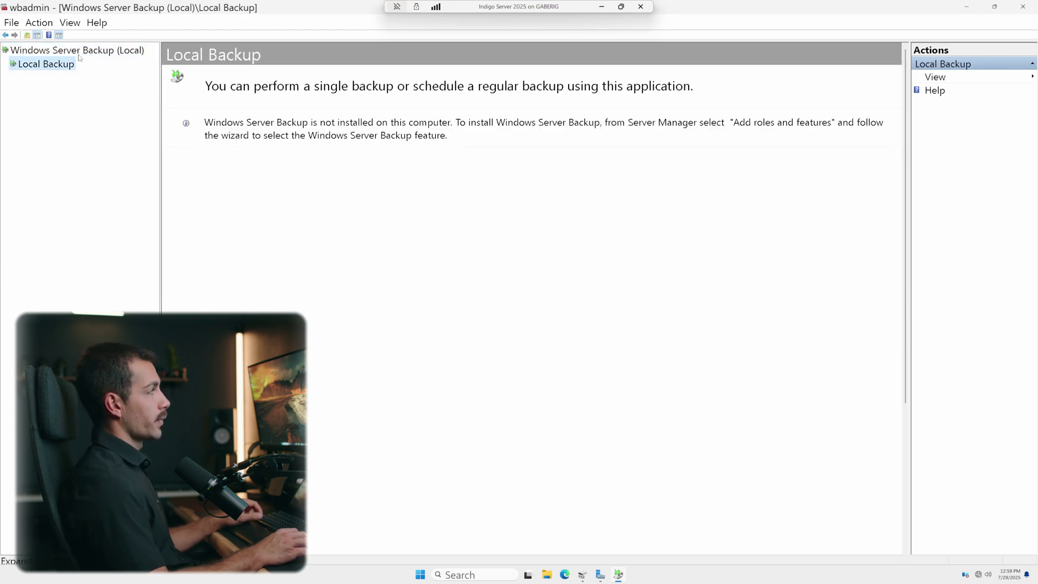
pyautogui.click(79, 51)
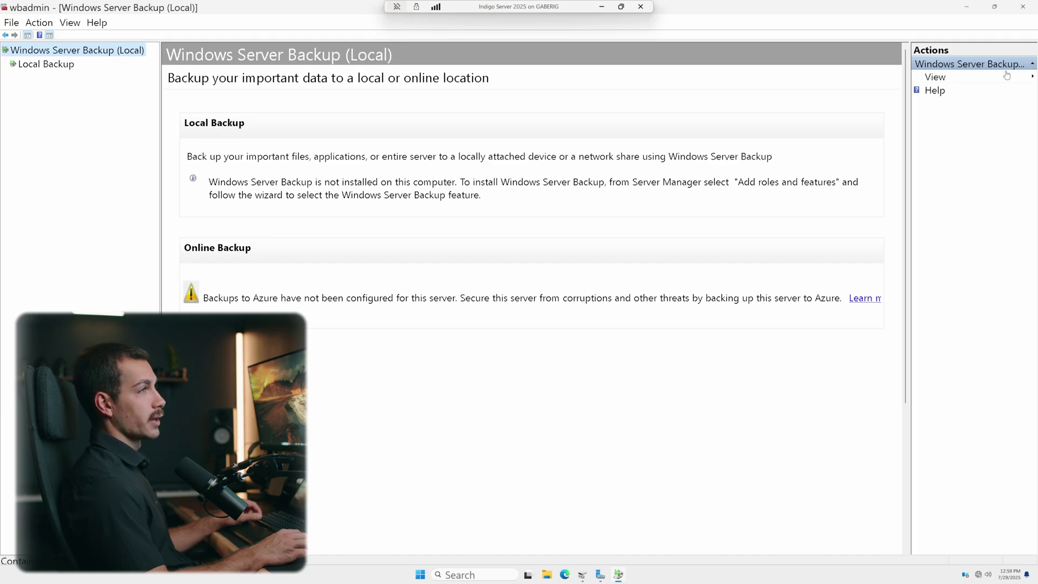
pyautogui.moveTo(912, 150); pyautogui.dragTo(859, 148)
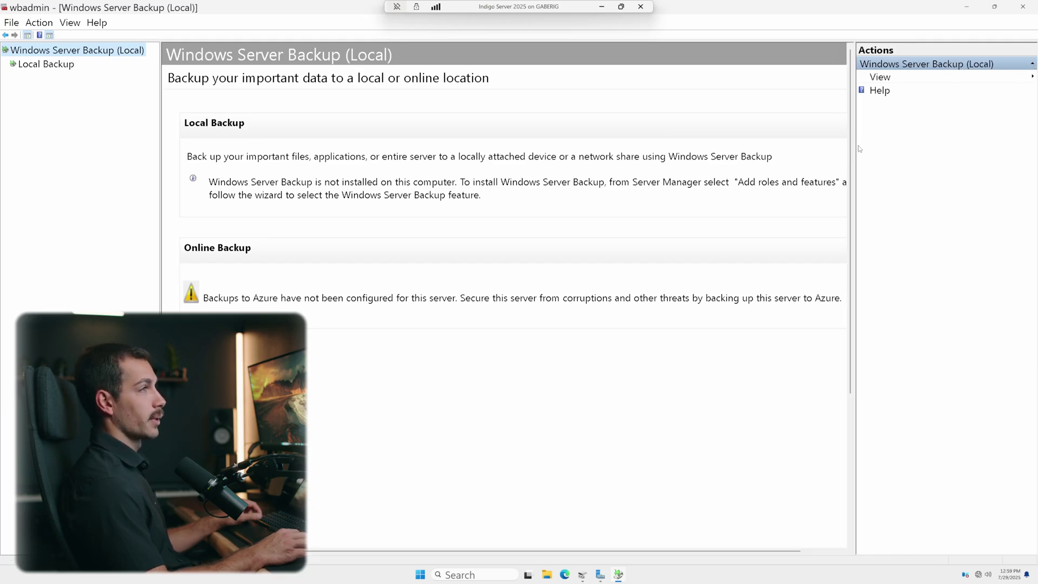
pyautogui.rightClick(60, 69)
pyautogui.click(46, 117)
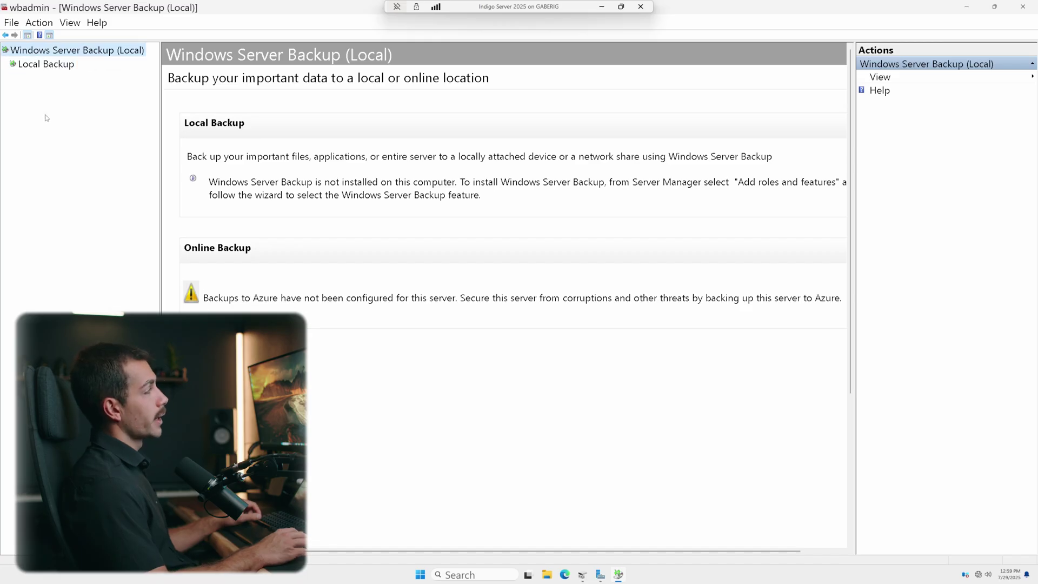
# Step: Inspect the console root's view customization settings without changes, then close the backup console
pyautogui.rightClick(66, 50)
pyautogui.moveTo(103, 56)
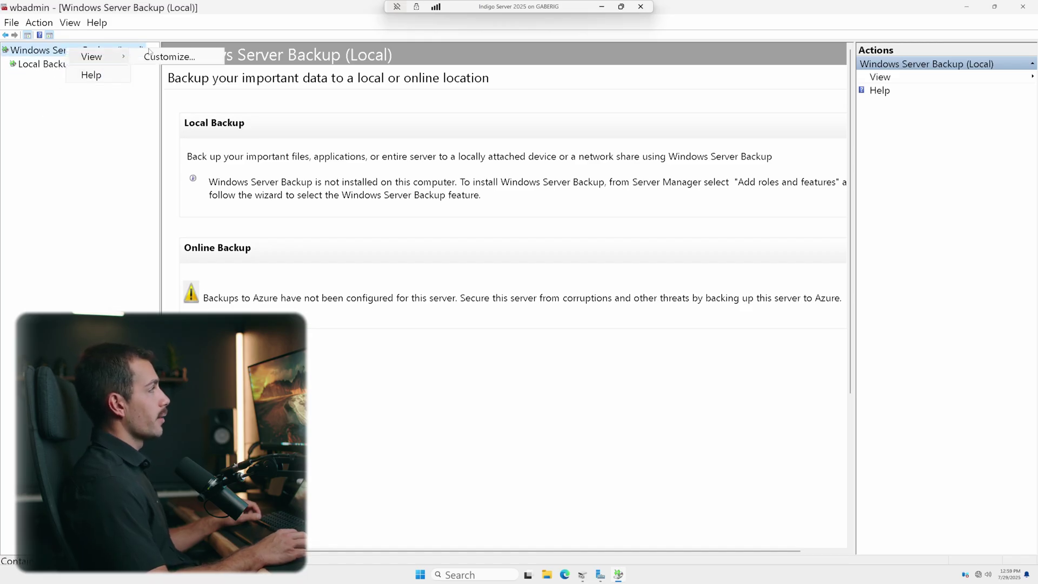
pyautogui.click(152, 59)
pyautogui.click(565, 352)
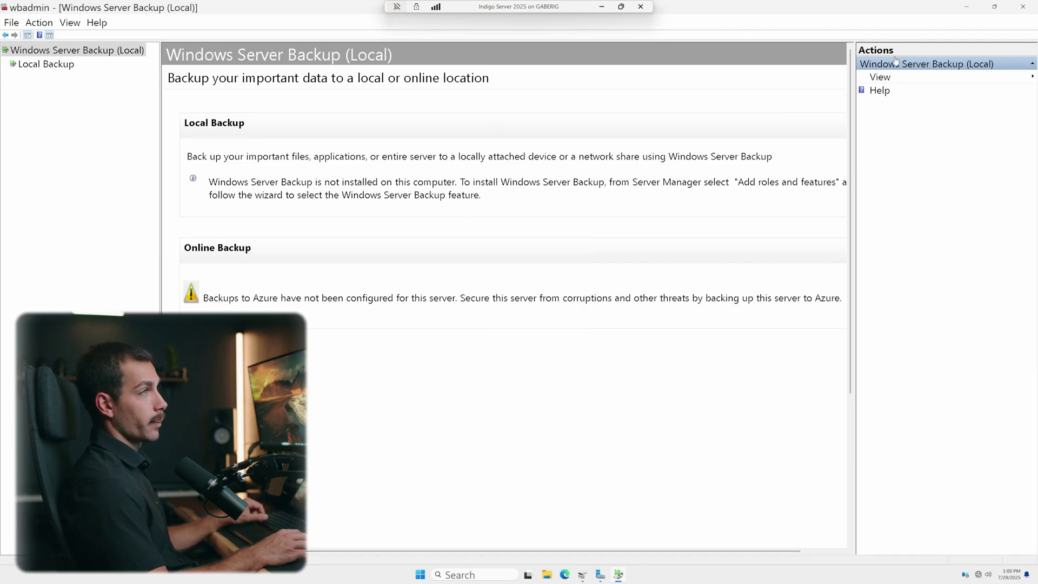
pyautogui.click(1021, 7)
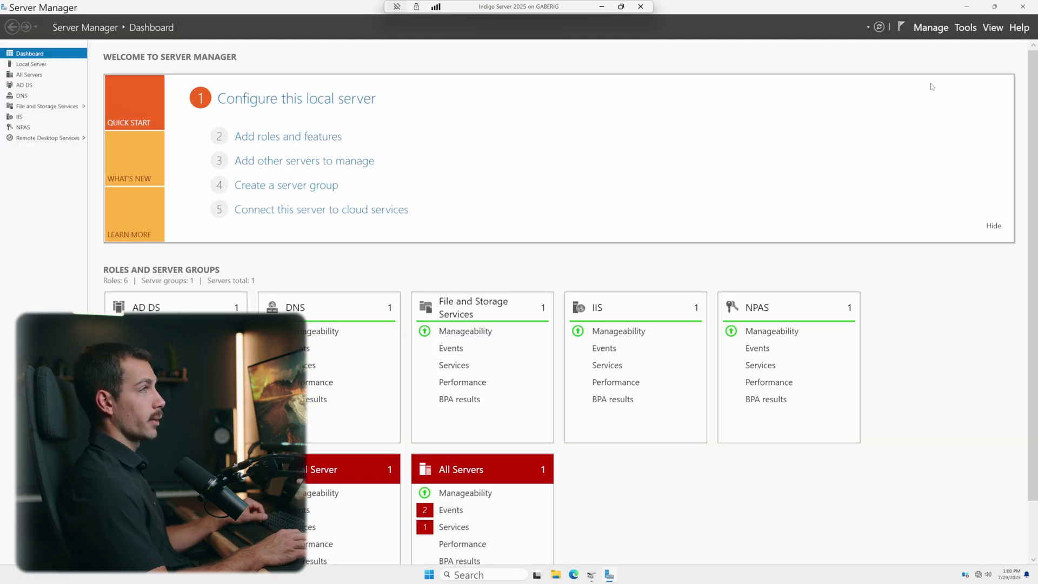
# Step: Run Add Roles and Features as a role-based installation on this server, skipping to Features
pyautogui.click(932, 30)
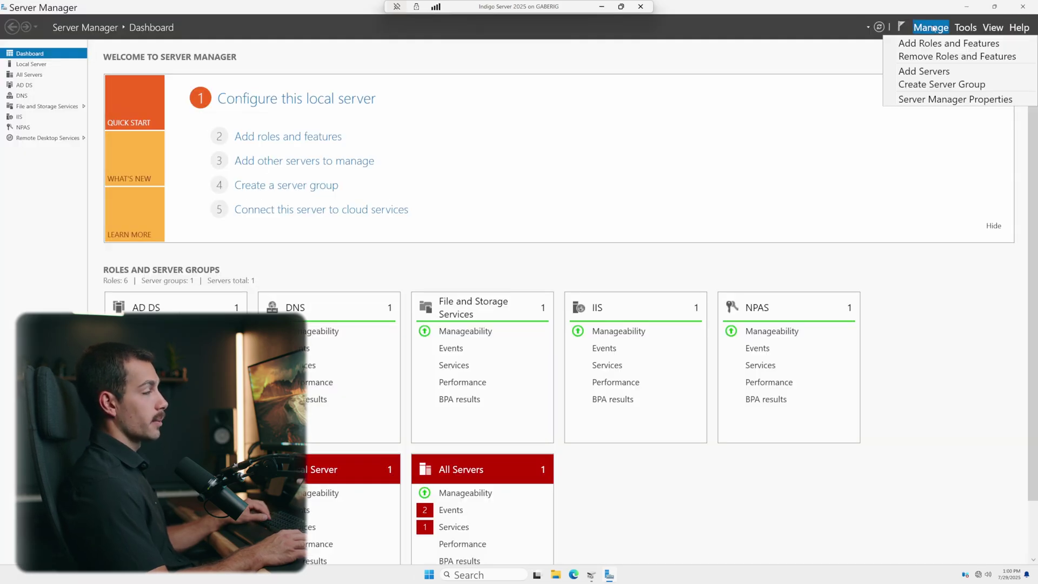
pyautogui.click(937, 44)
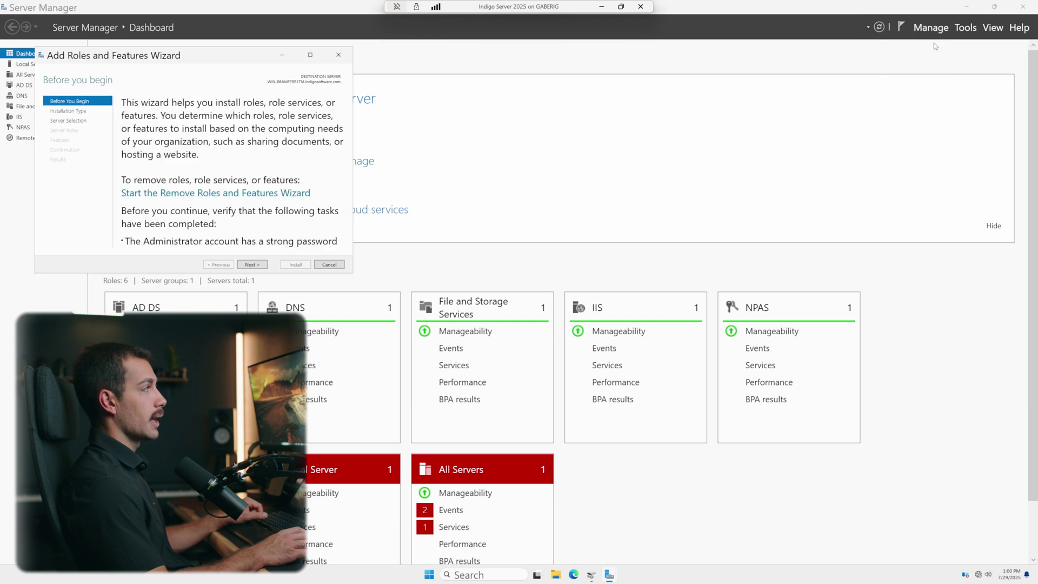
pyautogui.click(238, 264)
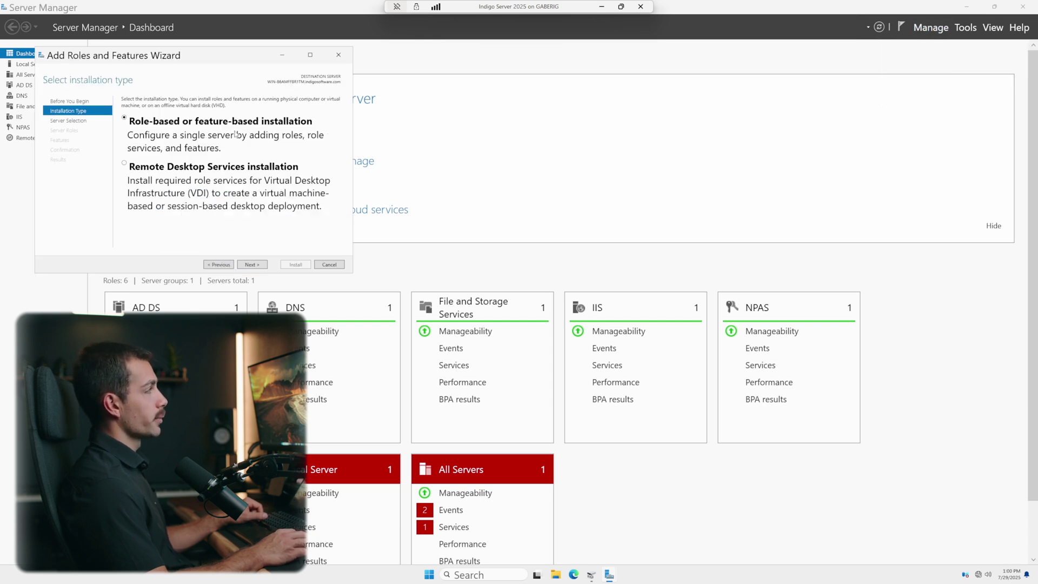
pyautogui.click(253, 265)
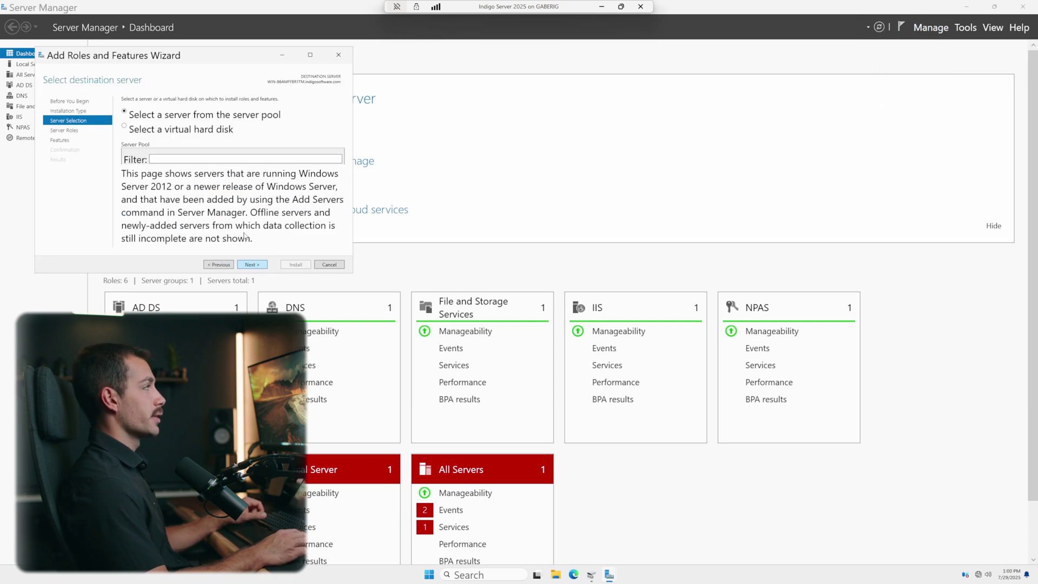
pyautogui.click(242, 266)
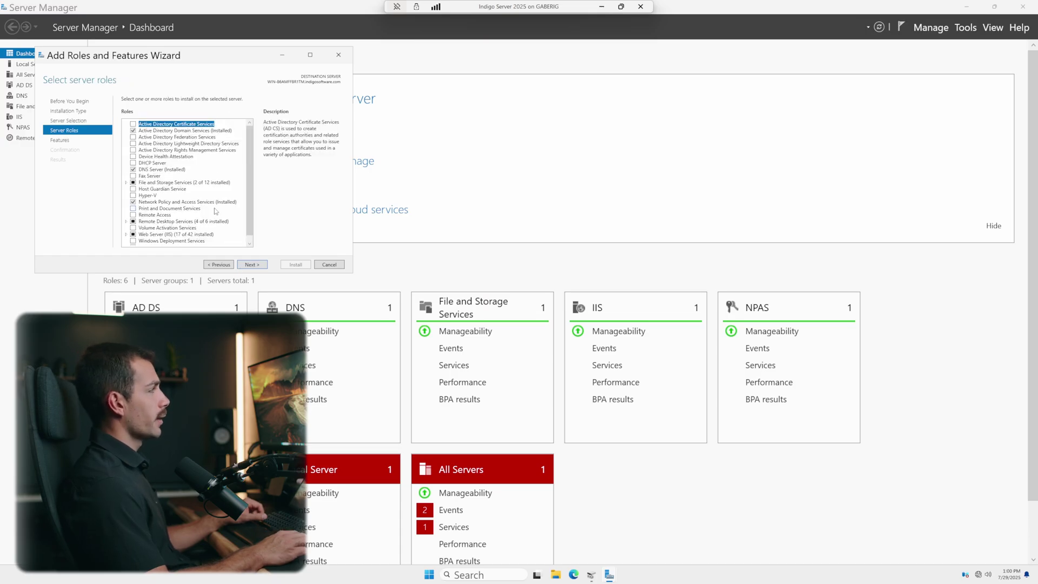
pyautogui.click(251, 265)
# Step: Select the Windows Server Backup feature, allow automatic restarts, and install it
pyautogui.scroll(-15, 179, 191)
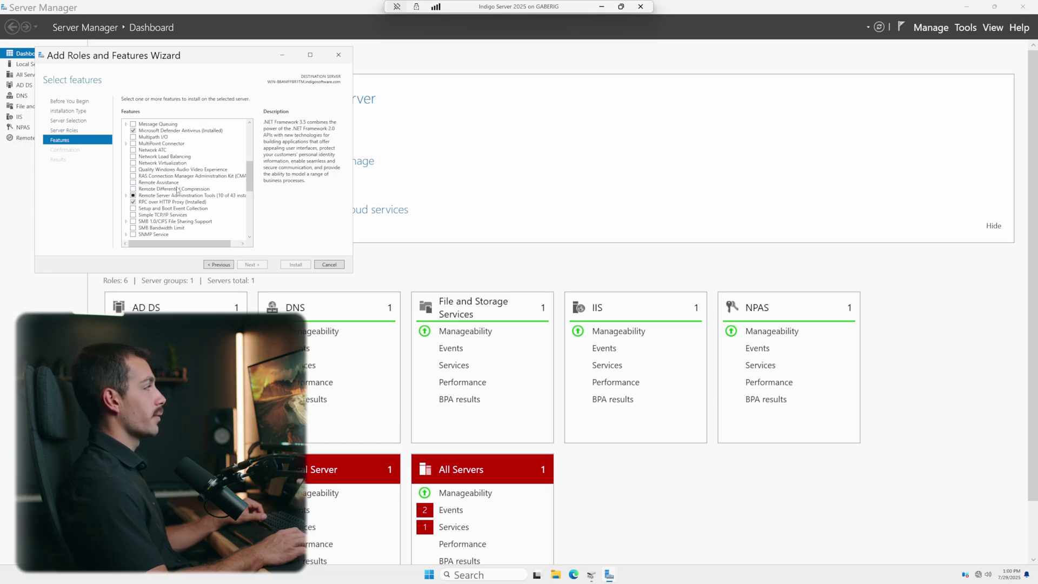
pyautogui.click(181, 203)
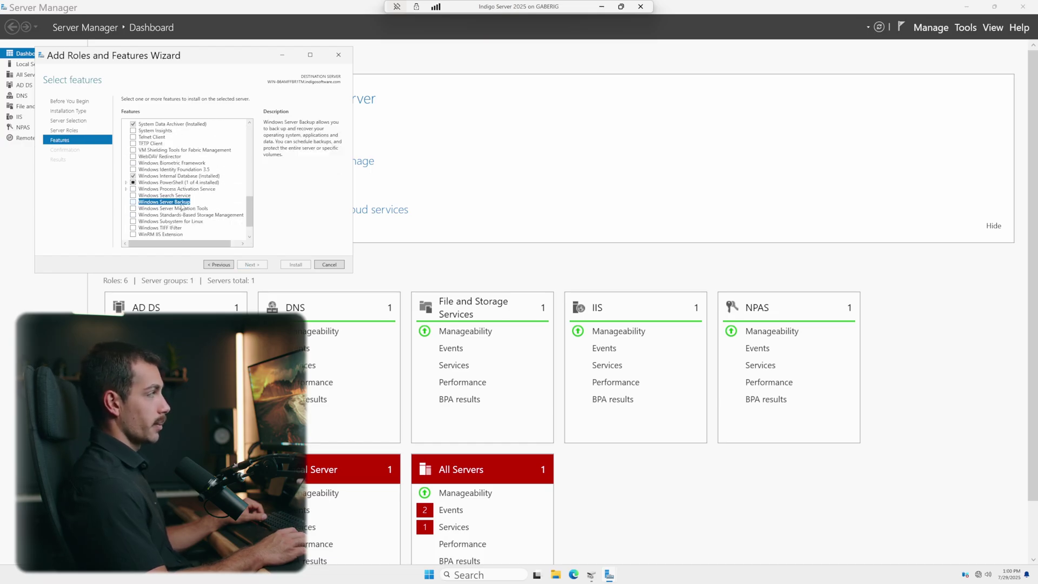
pyautogui.click(133, 202)
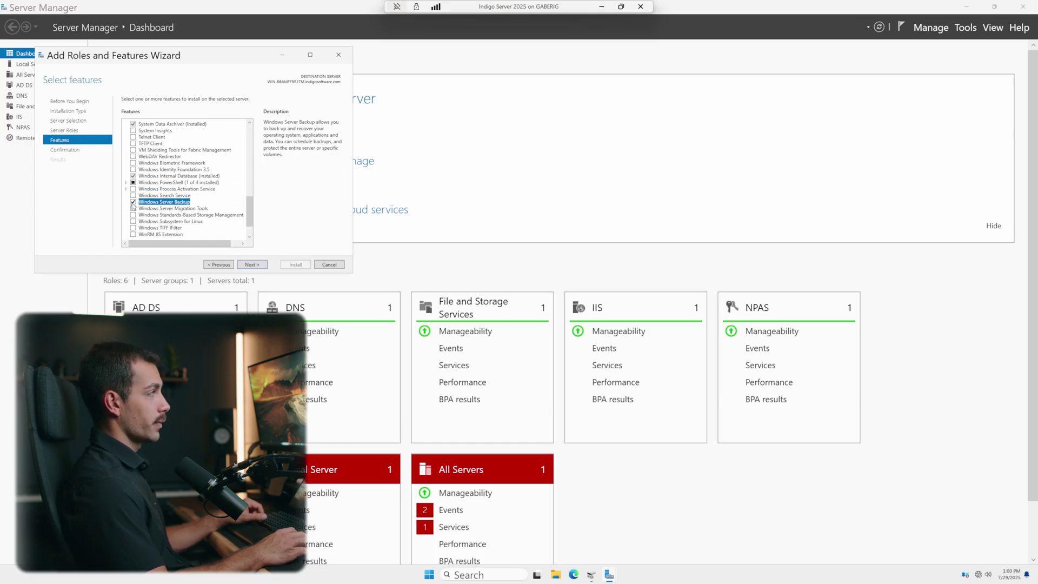
pyautogui.click(252, 265)
pyautogui.click(166, 119)
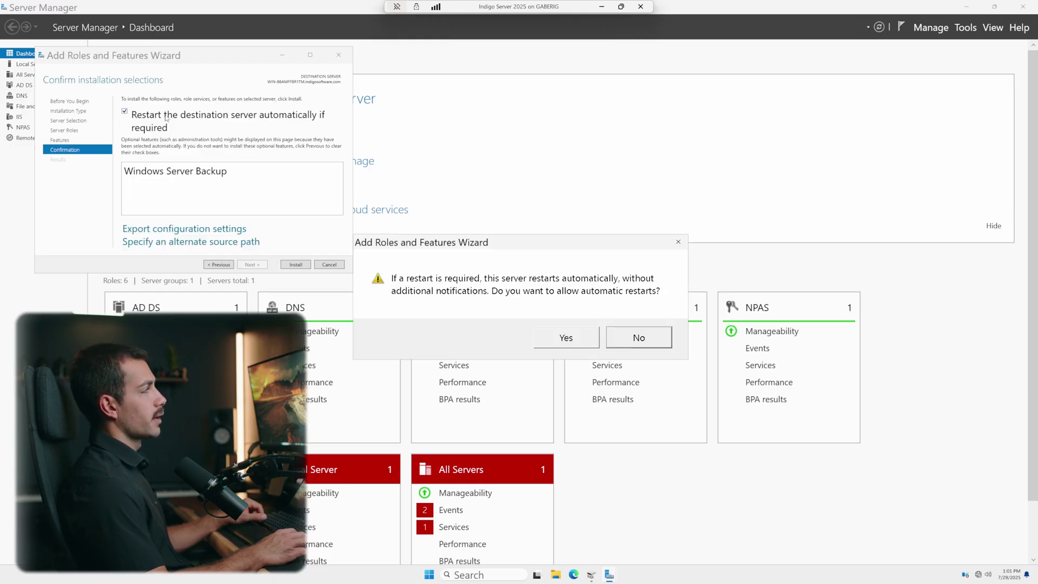
pyautogui.click(562, 339)
pyautogui.click(295, 264)
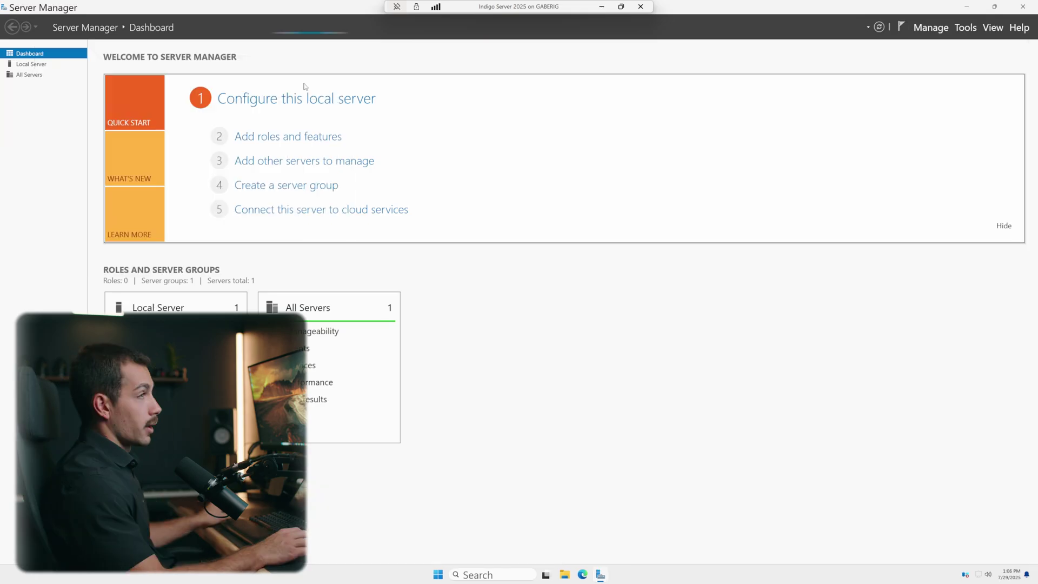
# Step: Reopen Windows Server Backup from Server Manager's Tools and show the empty Local Backup page
pyautogui.click(987, 29)
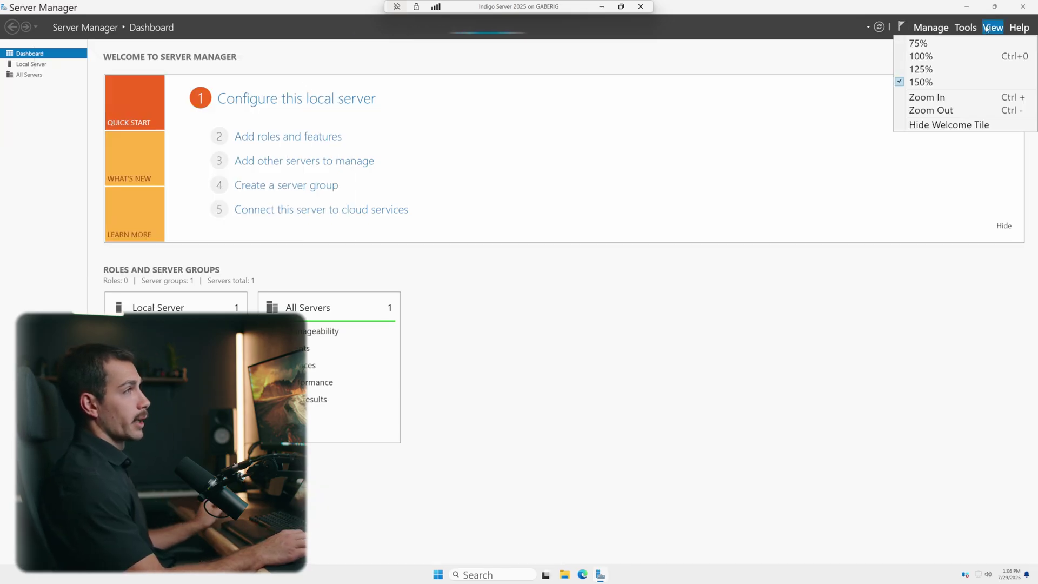
pyautogui.click(967, 28)
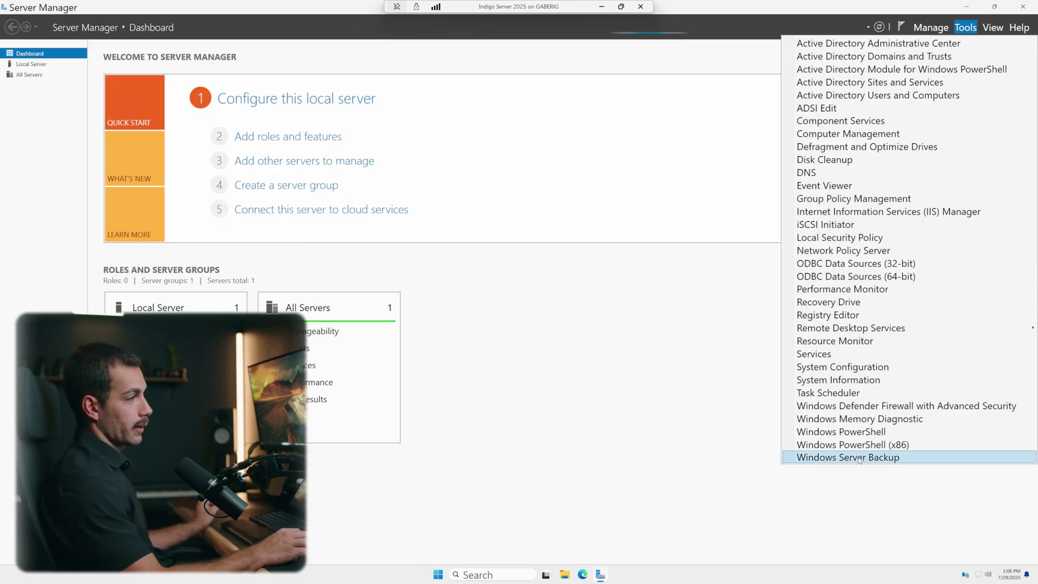
pyautogui.click(859, 458)
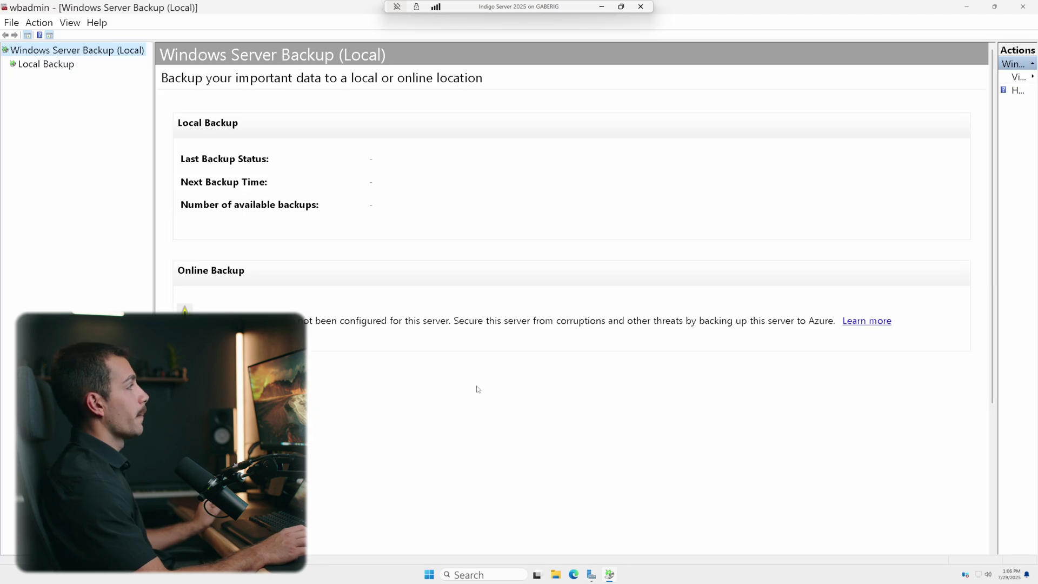
pyautogui.click(32, 64)
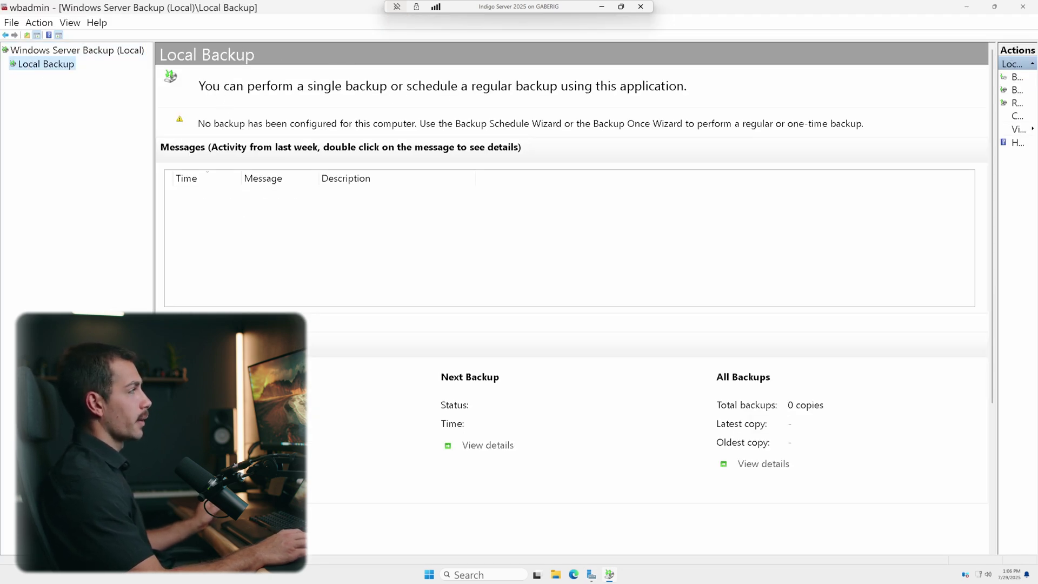
# Step: Check Local Backup's actions, widen the Actions pane, and start a Backup Once
pyautogui.rightClick(67, 63)
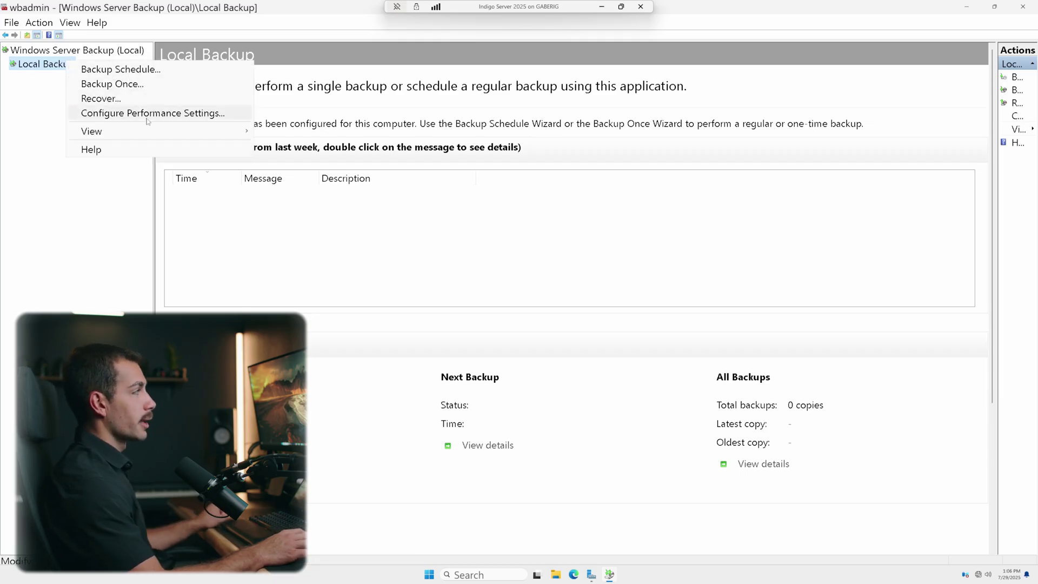
pyautogui.click(357, 389)
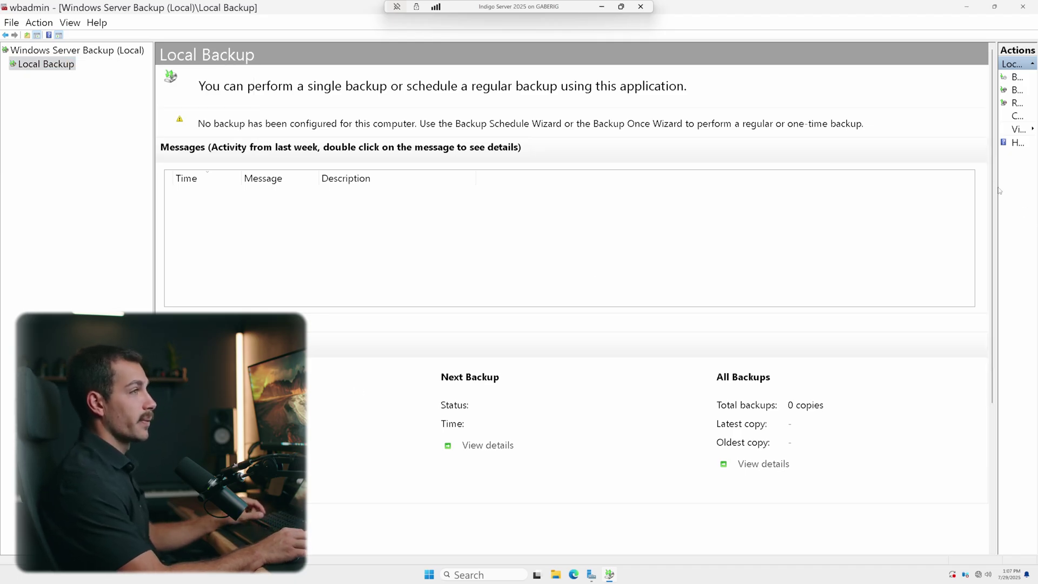
pyautogui.moveTo(1000, 190); pyautogui.dragTo(895, 190)
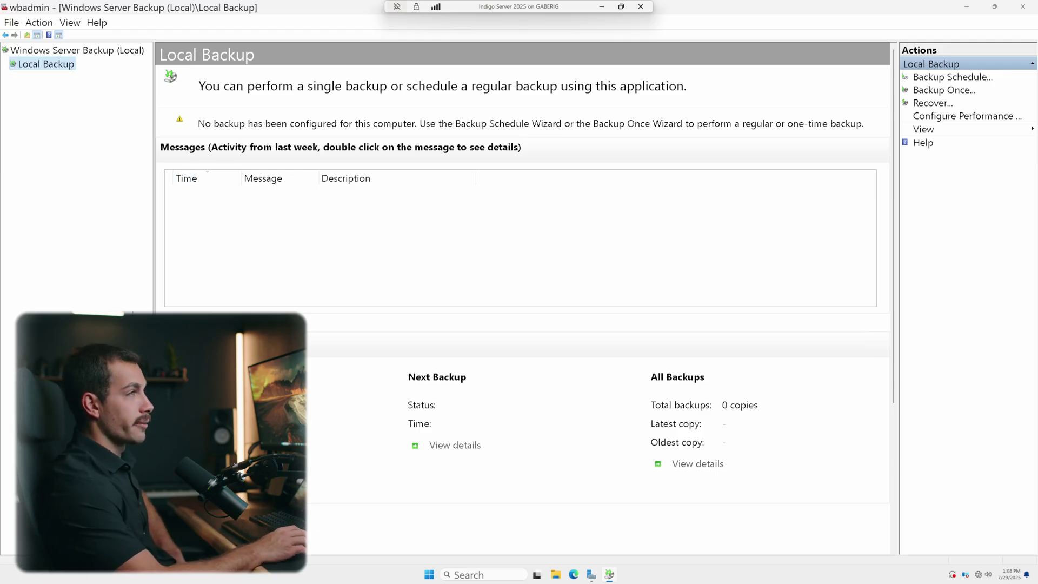
pyautogui.click(955, 93)
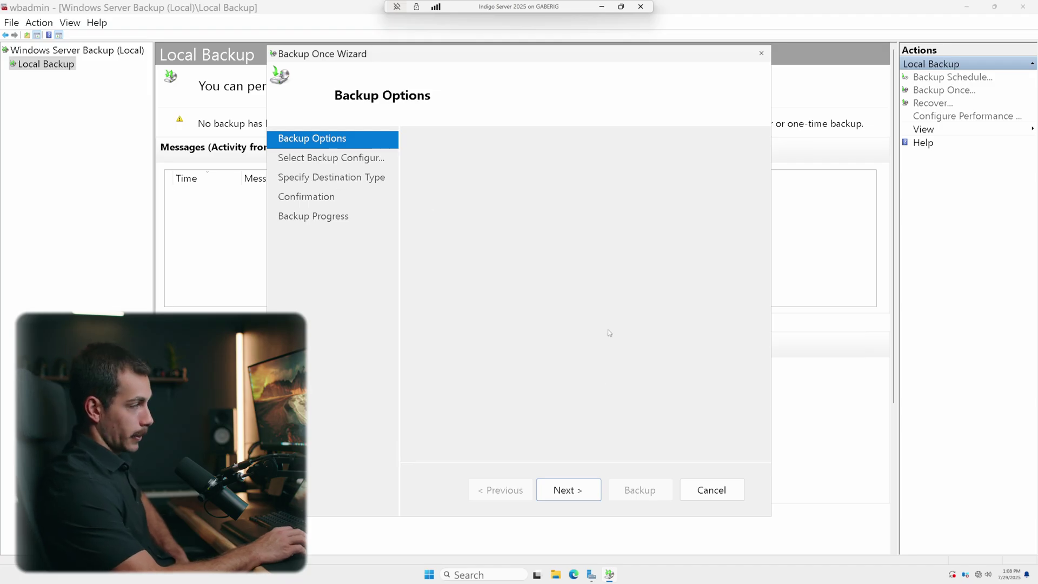
# Step: Keep the Full server (recommended) configuration and choose Remote shared folder as the destination type
pyautogui.click(569, 500)
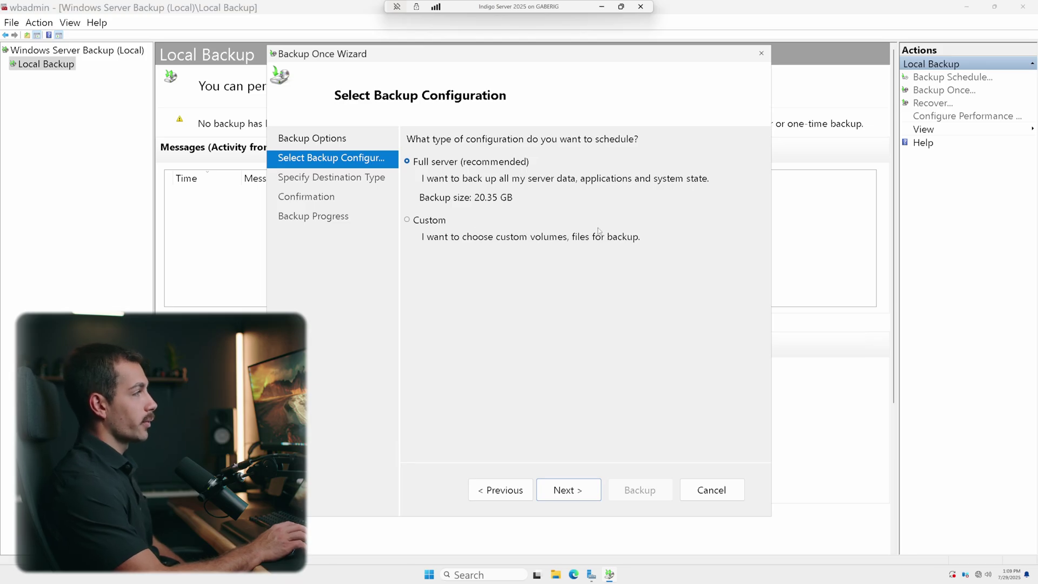
pyautogui.press('Return')
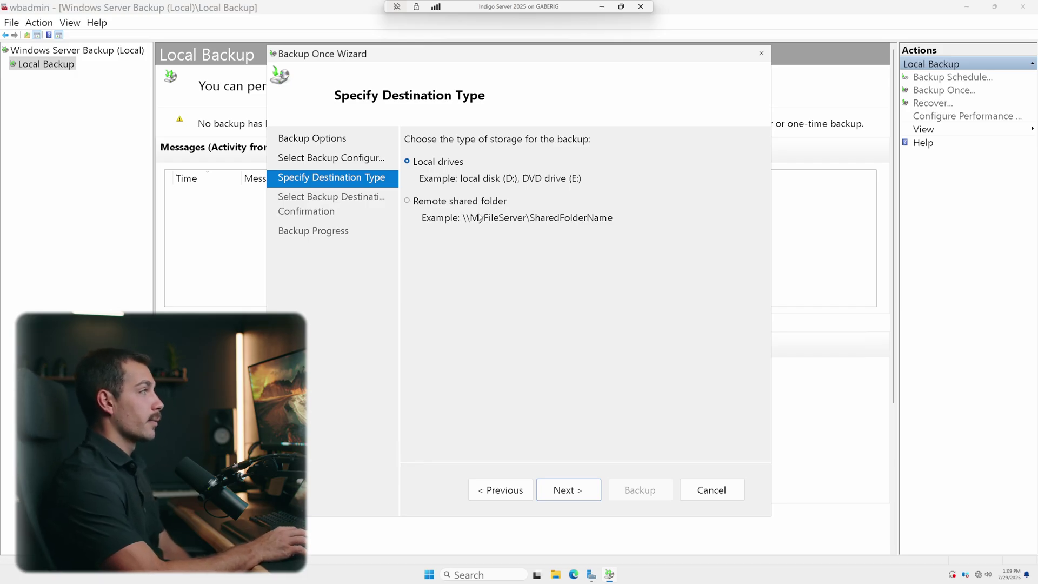
pyautogui.click(471, 203)
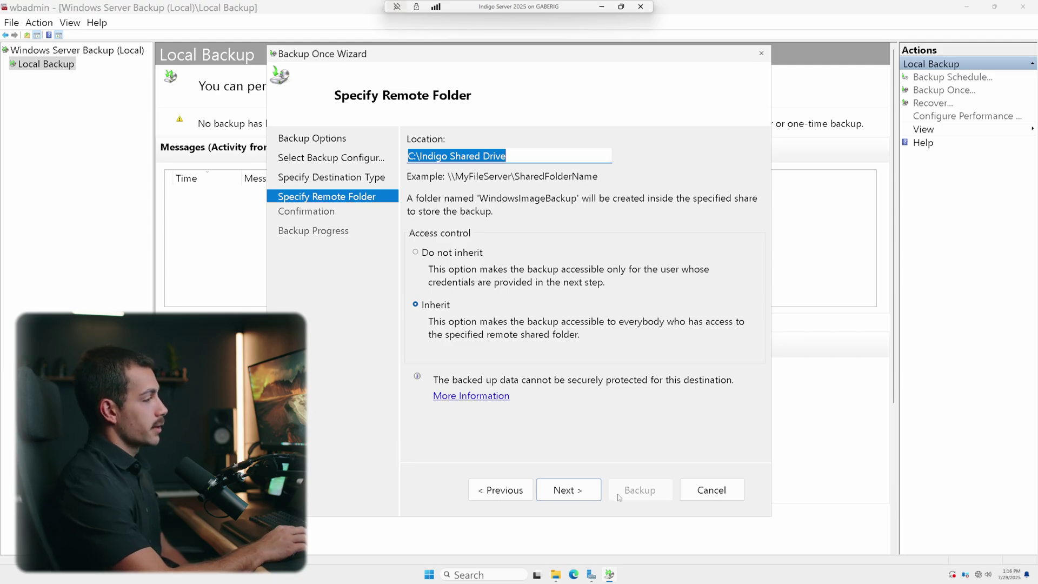
# Step: Try to continue with the Indigo Shared Drive location and Inherit access
pyautogui.click(583, 491)
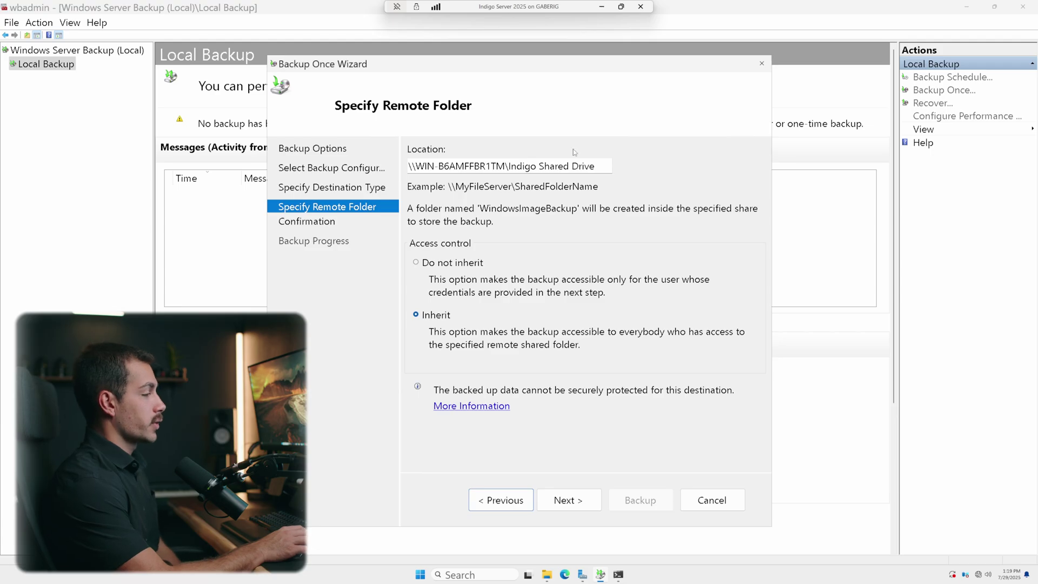
# Step: Find the Indigo Shared Drive's network path in the net use output, then close Command Prompt
pyautogui.click(619, 575)
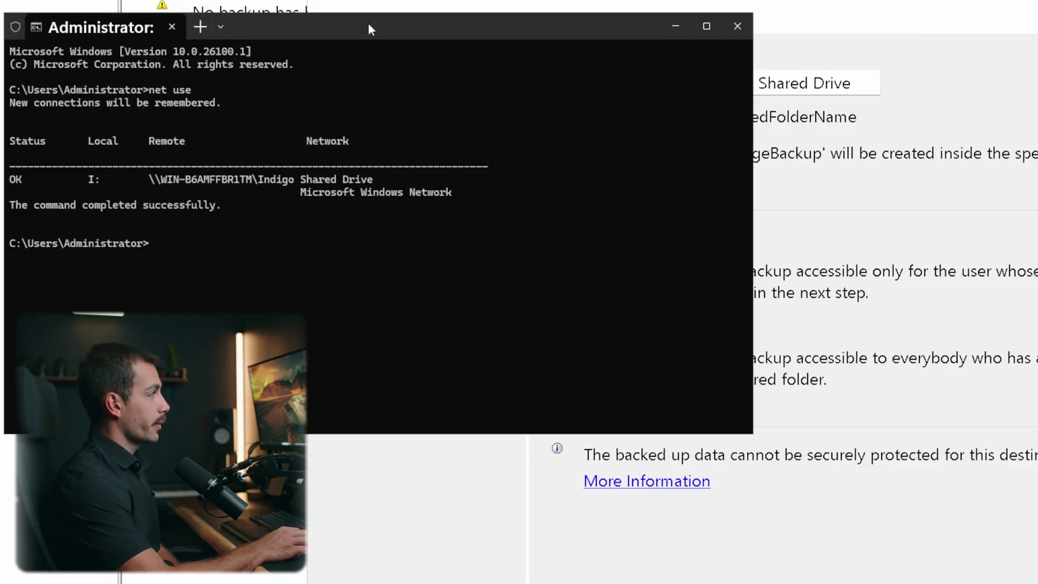
pyautogui.moveTo(303, 130); pyautogui.dragTo(483, 187)
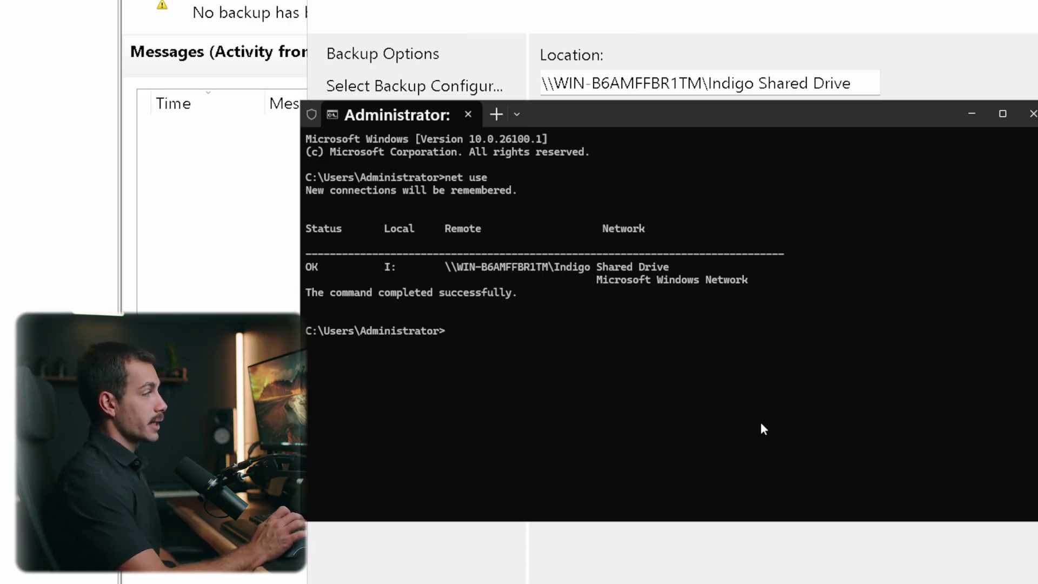
pyautogui.moveTo(464, 272); pyautogui.dragTo(1002, 172)
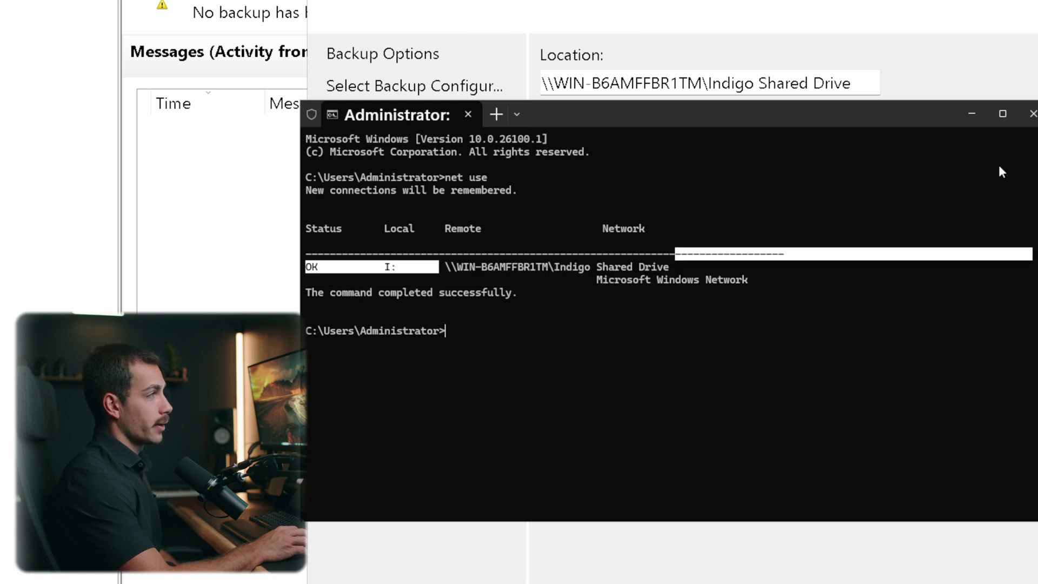
pyautogui.click(1032, 115)
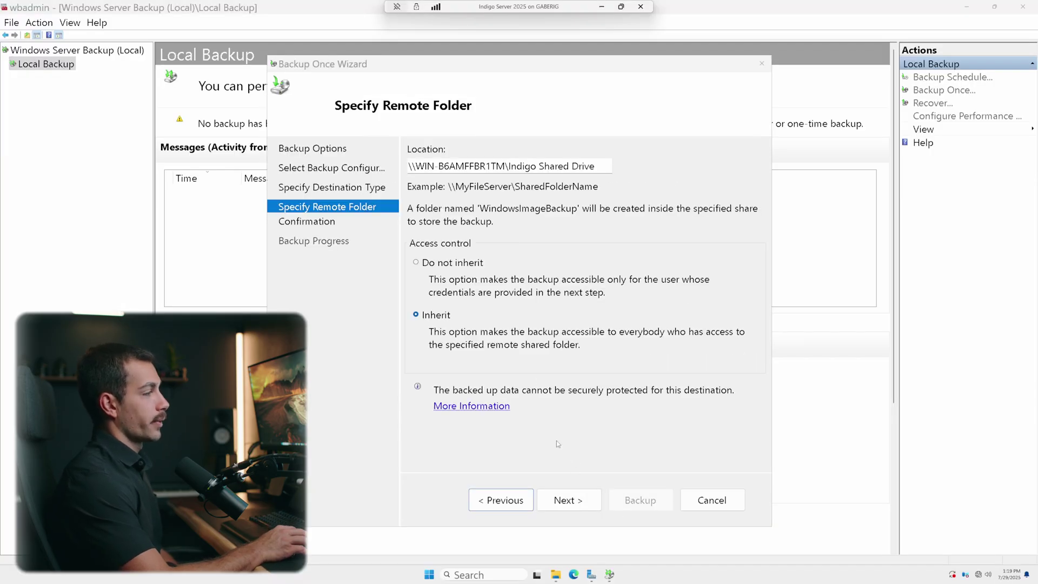
# Step: Back up to \\WIN-B6AMFFBR1TM\Indigo Shared Drive, close the wizard, and select the Backup Successful message
pyautogui.click(571, 499)
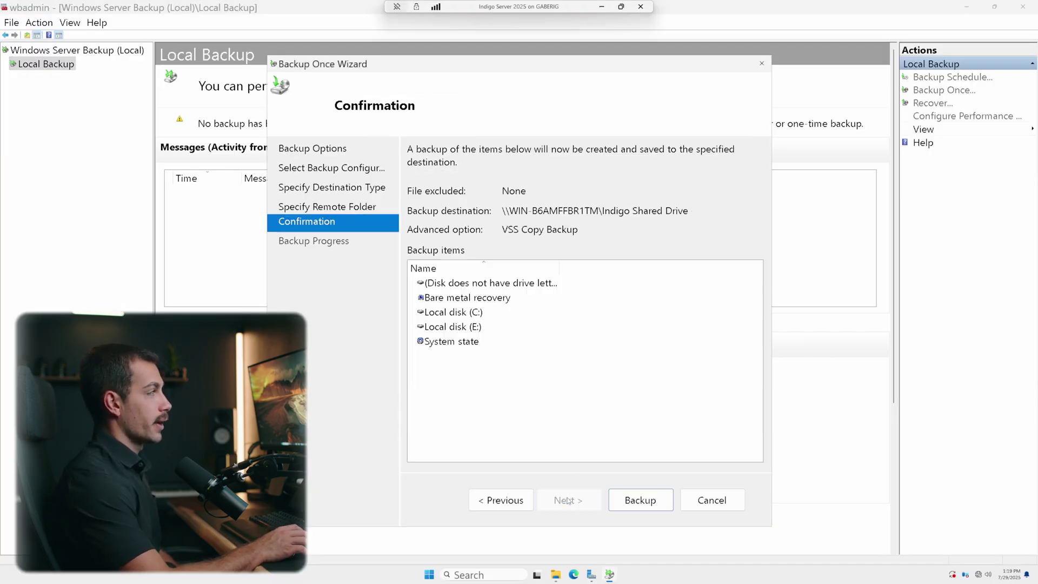
pyautogui.click(643, 501)
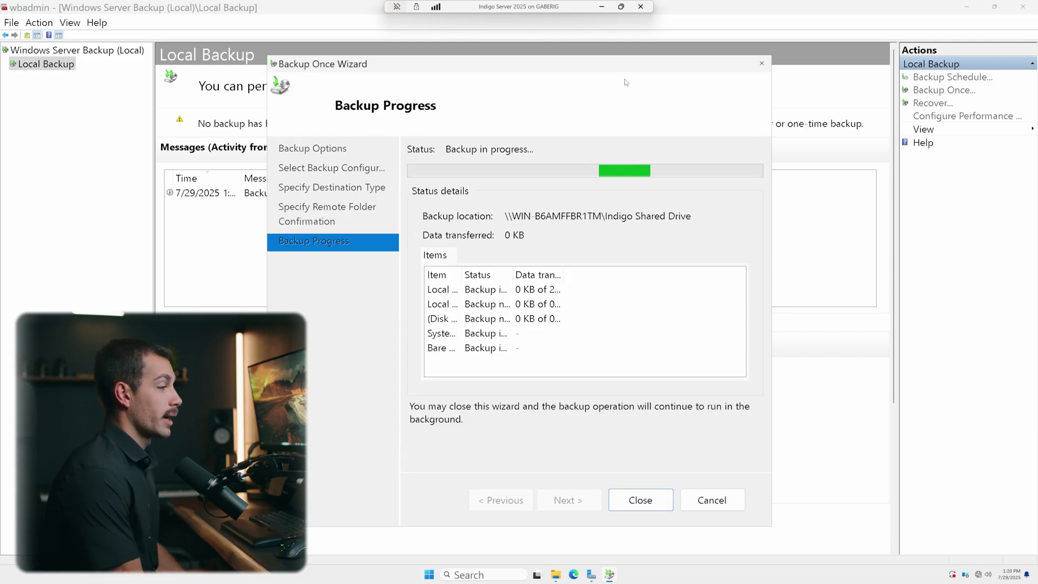
pyautogui.click(633, 495)
pyautogui.click(239, 233)
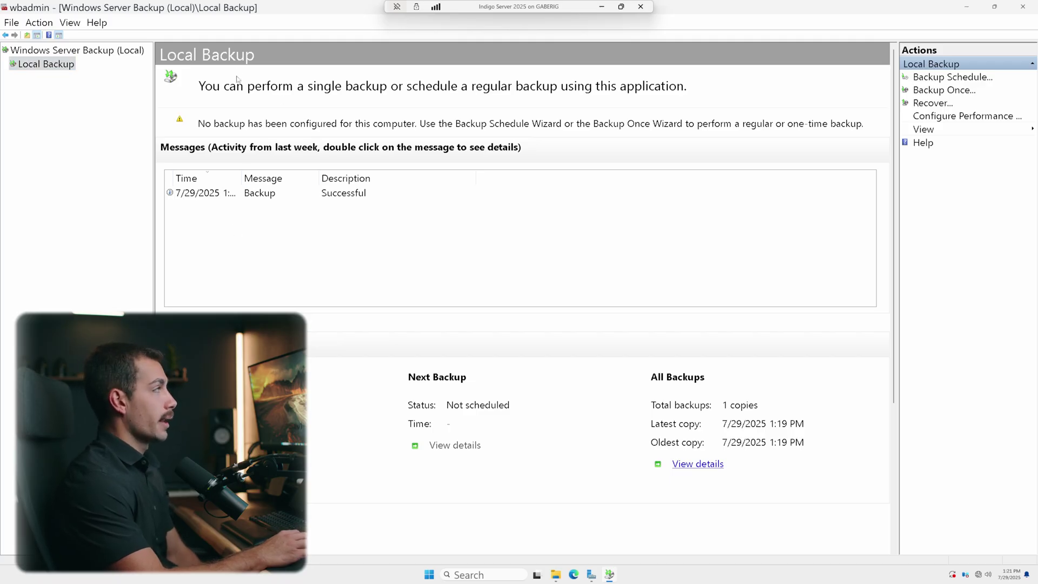
pyautogui.click(215, 197)
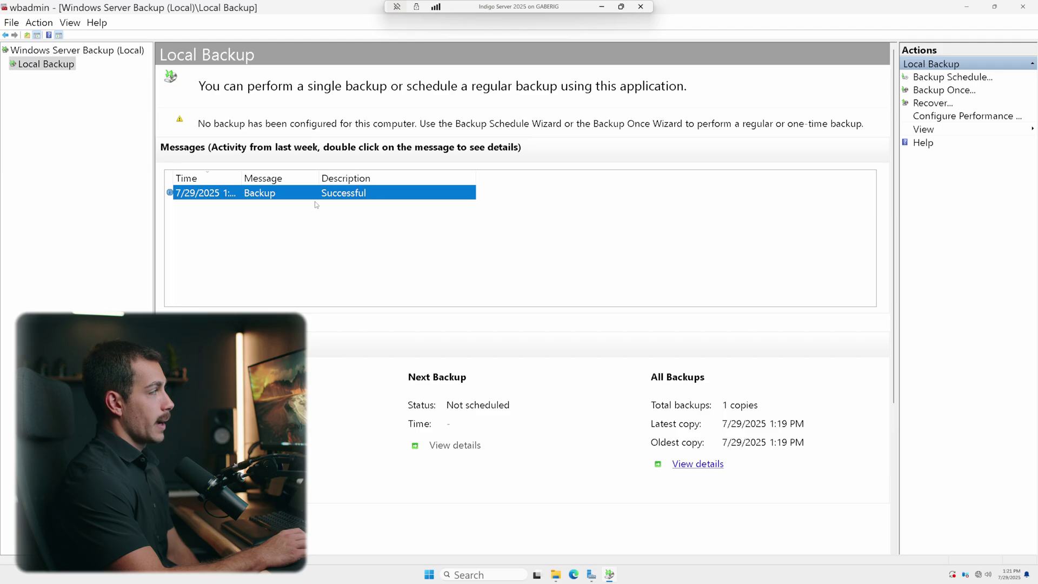
# Step: Review the successful backup's details covering C: and E:, then start the Recovery Wizard
pyautogui.doubleClick(266, 194)
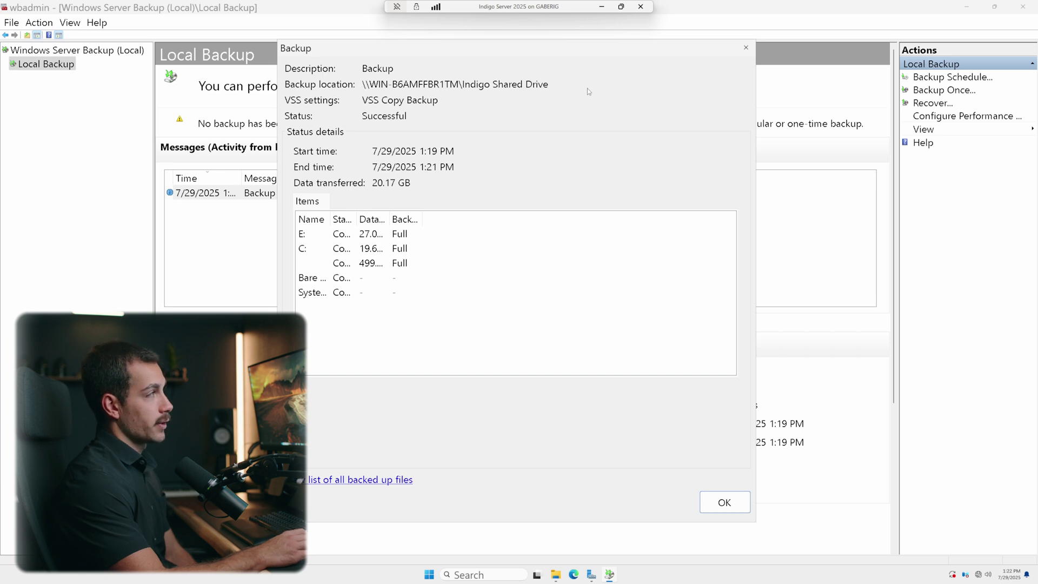
pyautogui.click(725, 502)
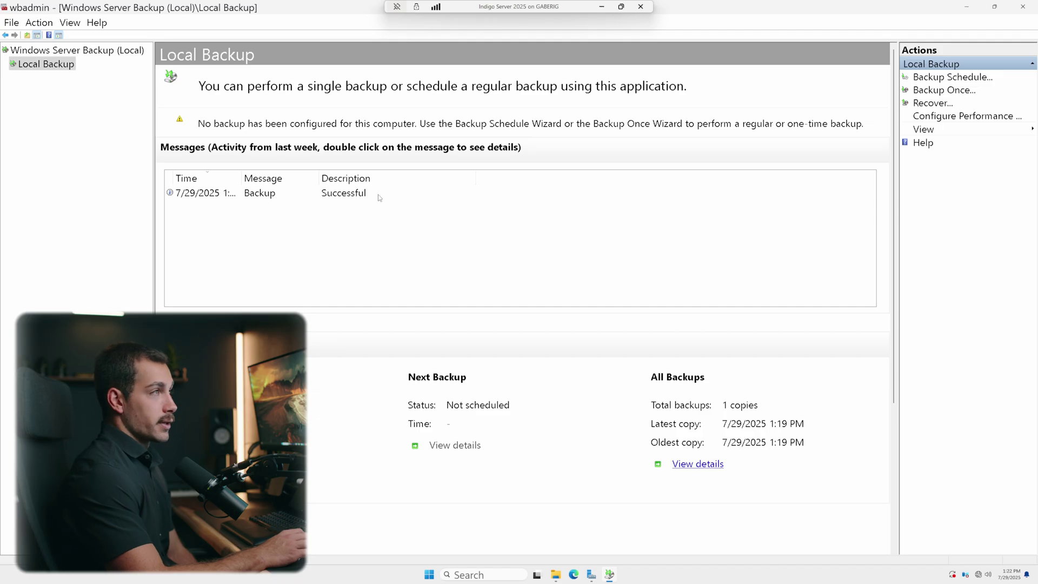
pyautogui.click(930, 104)
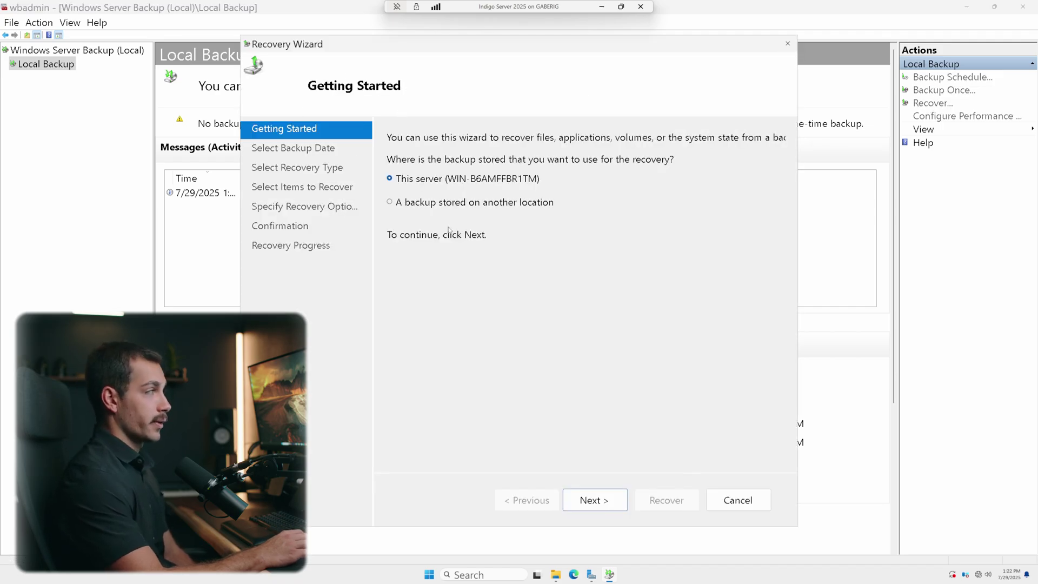
# Step: Recover from this server, using the 7/29/2025 1:19 PM backup
pyautogui.click(448, 204)
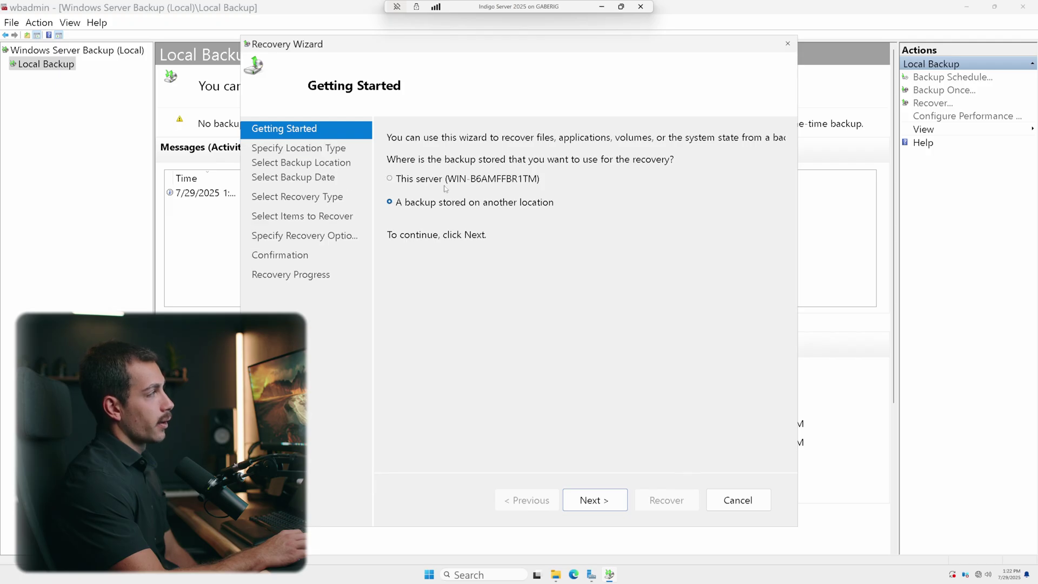
pyautogui.click(446, 180)
pyautogui.click(597, 499)
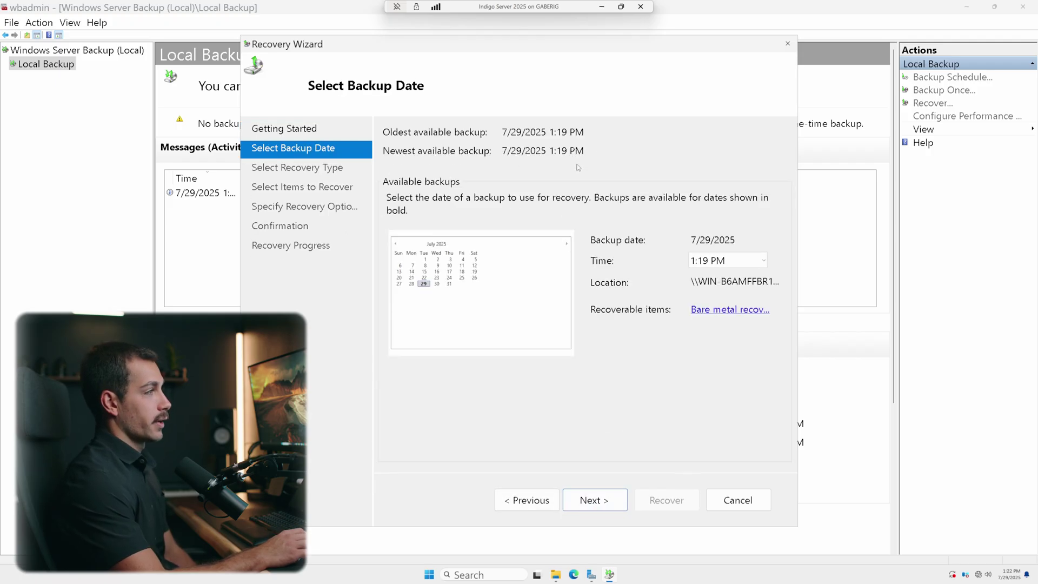
pyautogui.click(600, 494)
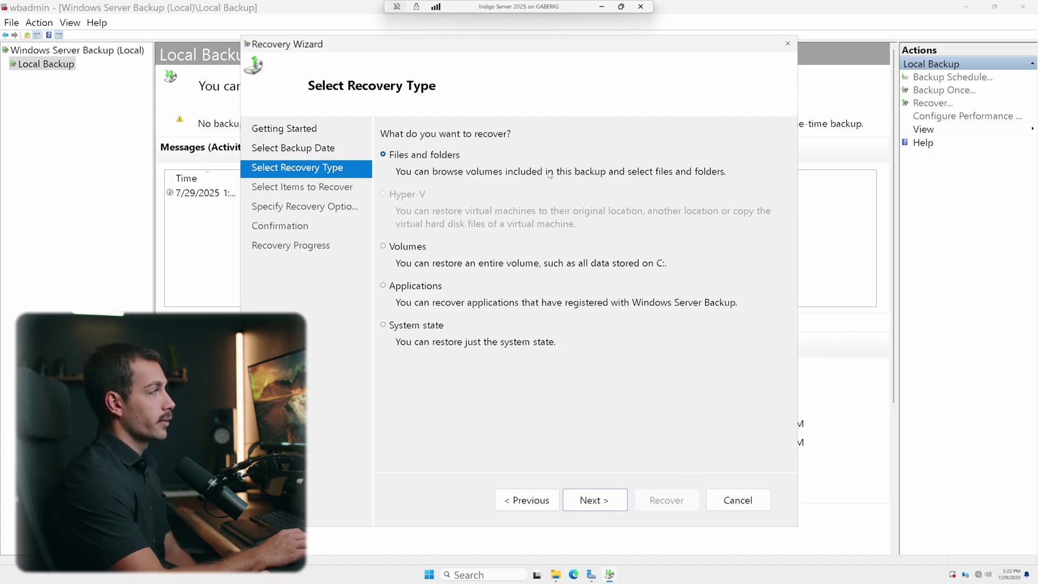
# Step: Choose Files and folders recovery of Local disk (C:), keeping the default recovery options
pyautogui.click(604, 501)
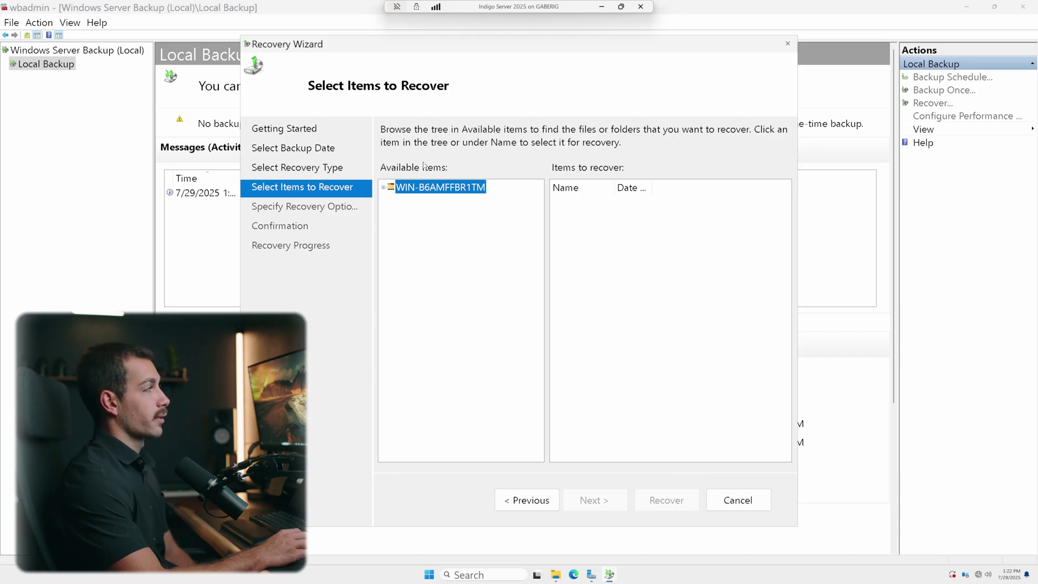
pyautogui.doubleClick(422, 193)
pyautogui.click(421, 213)
pyautogui.click(594, 500)
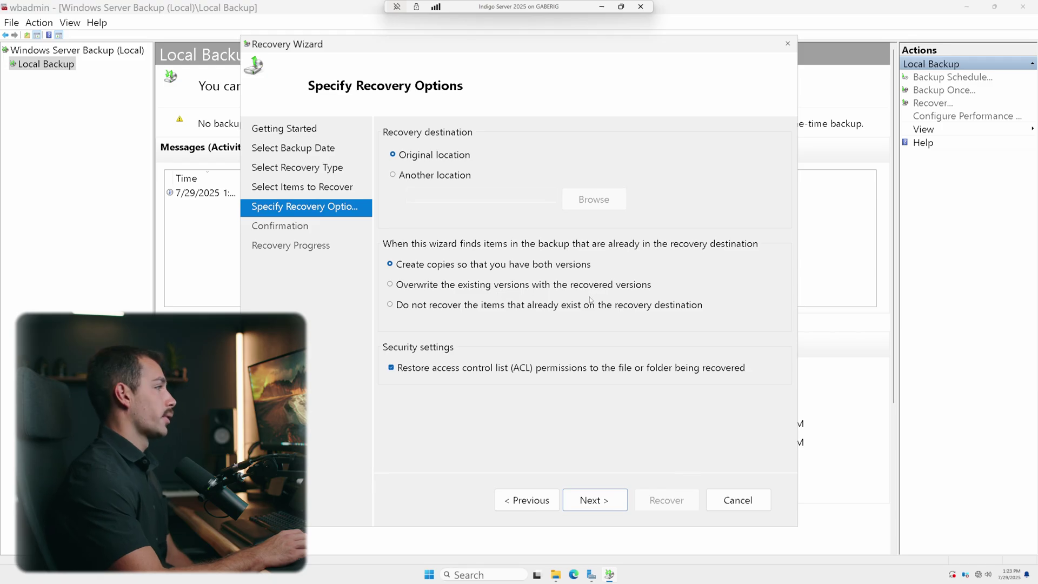
pyautogui.click(604, 504)
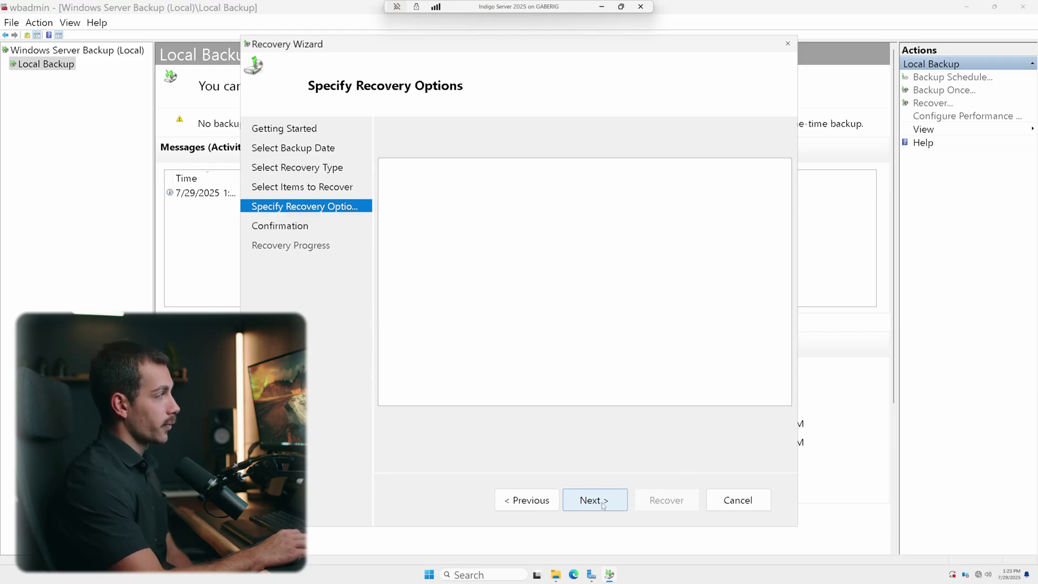